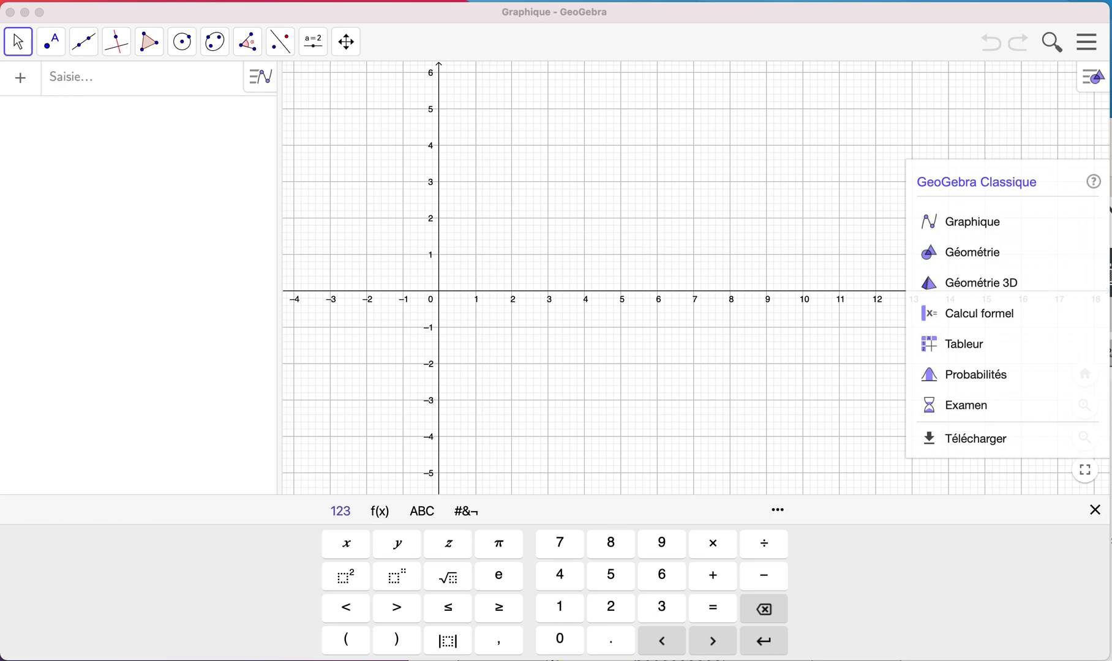
# Enter the expression −3/x as a new function so that its curve is plotted
pyautogui.click(871, 142)
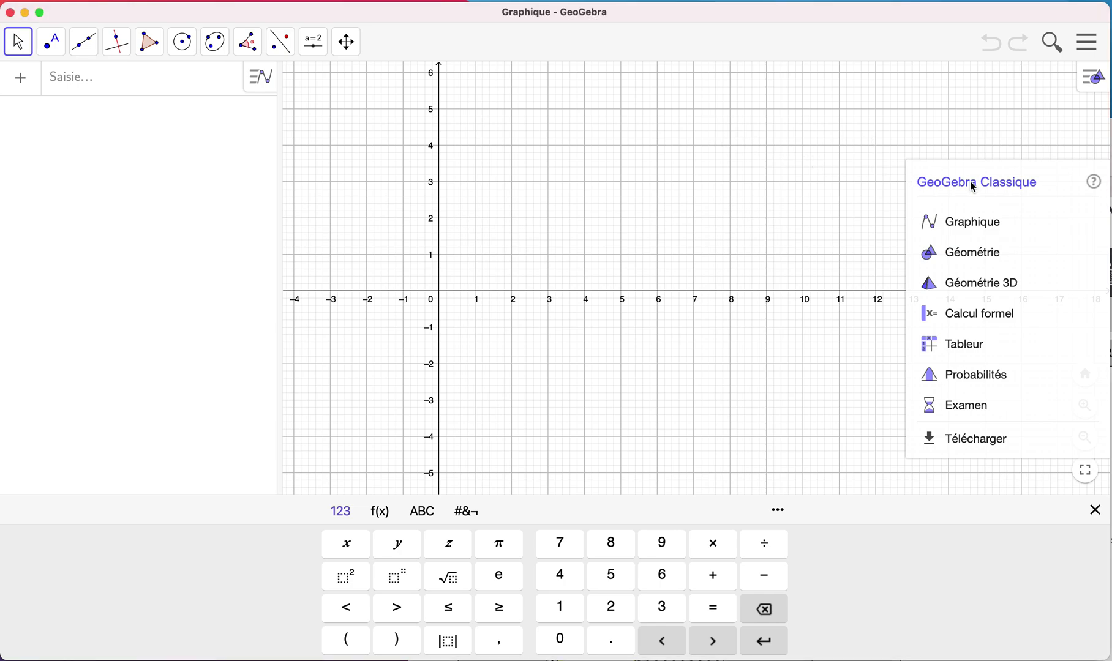
pyautogui.click(152, 85)
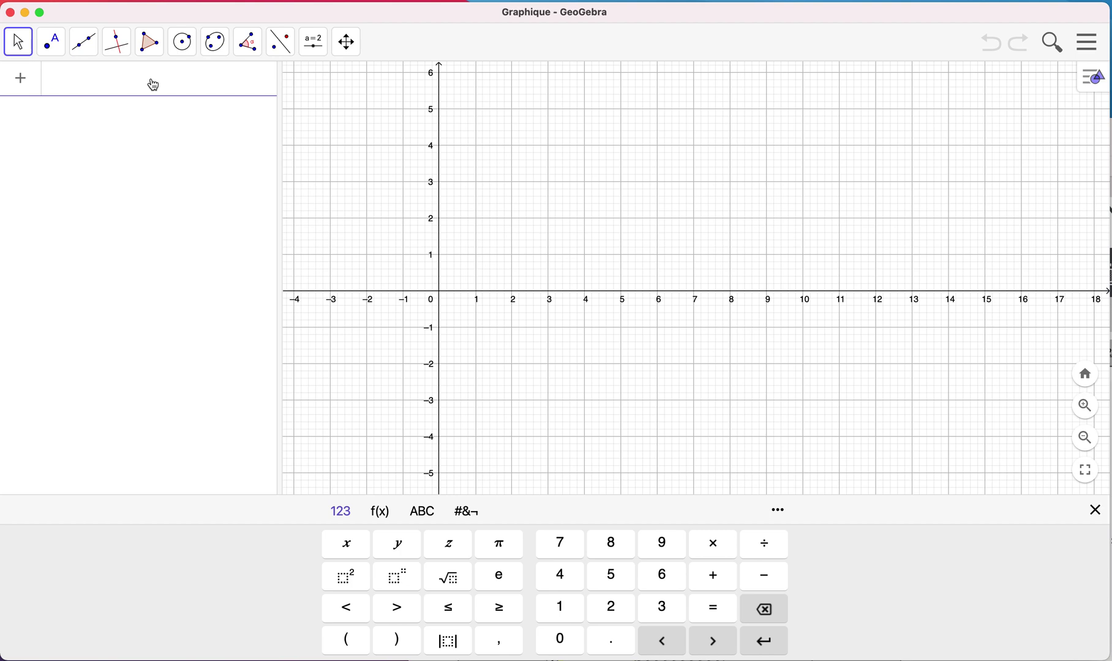
pyautogui.click(765, 577)
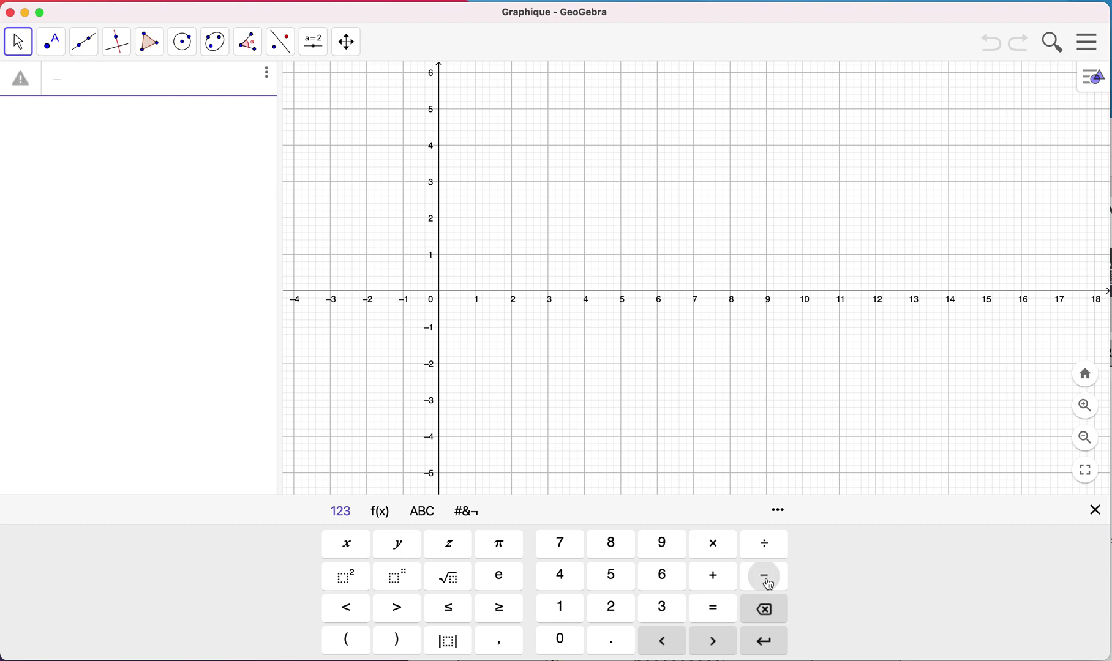
pyautogui.click(664, 607)
pyautogui.click(763, 547)
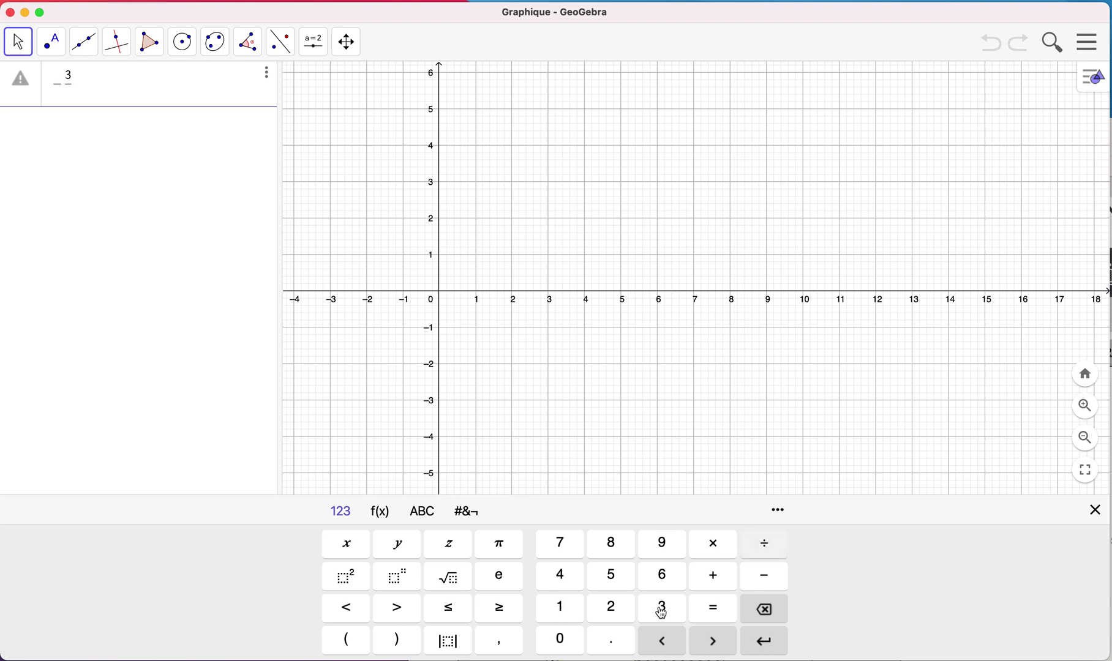
pyautogui.click(347, 545)
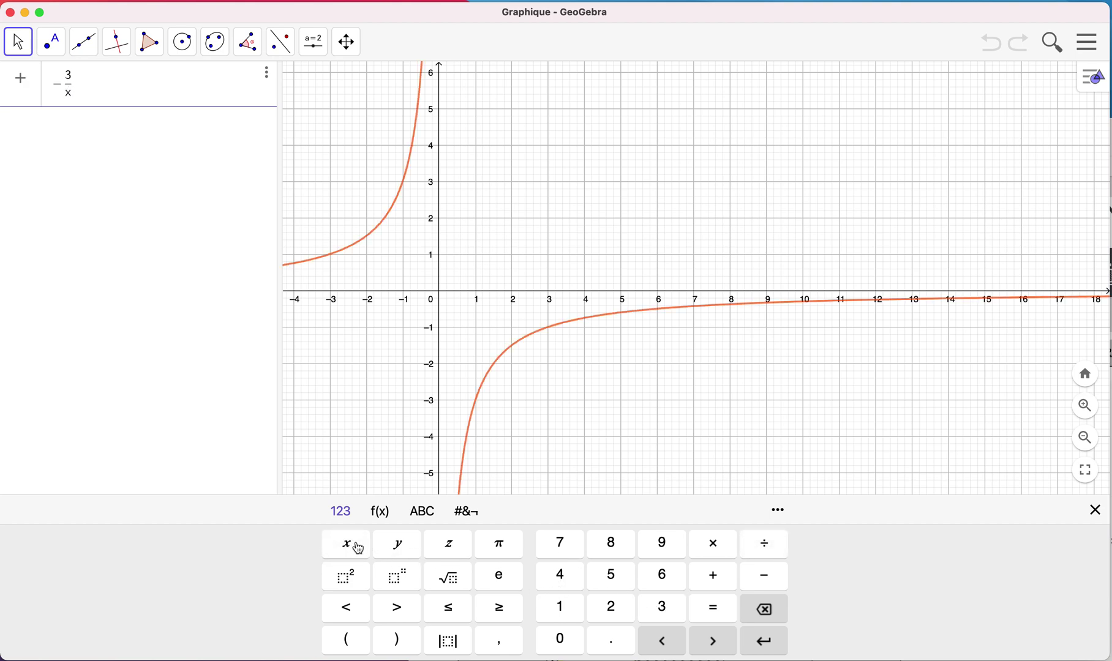
pyautogui.click(766, 646)
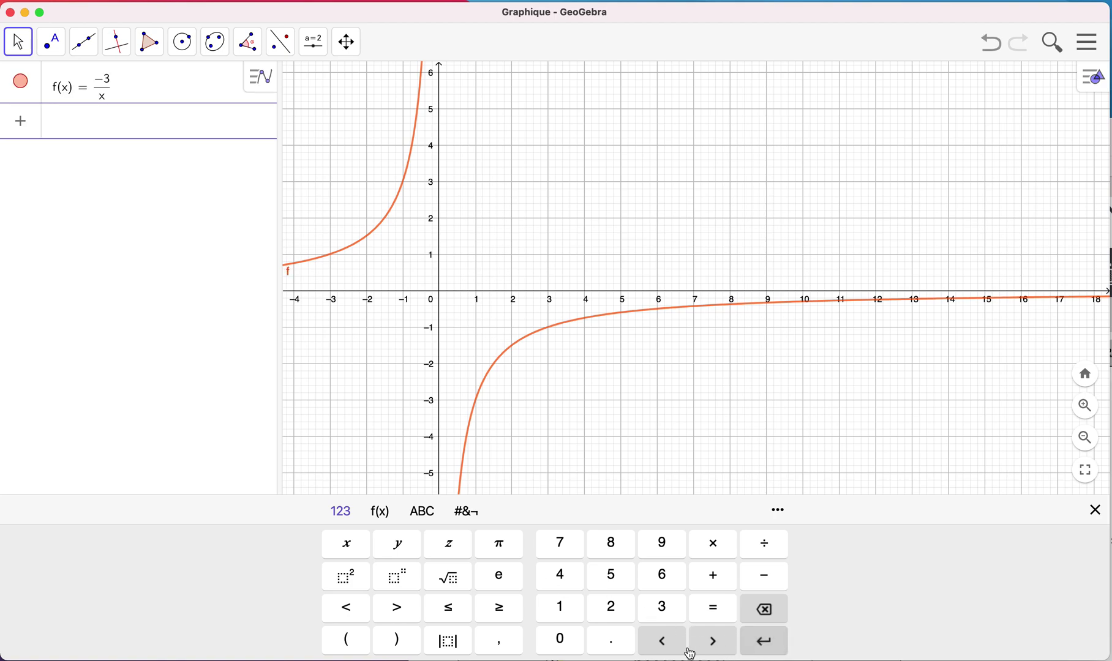
# Rename the plotted function from f to g so its definition reads g(x) = −3/x
pyautogui.click(60, 97)
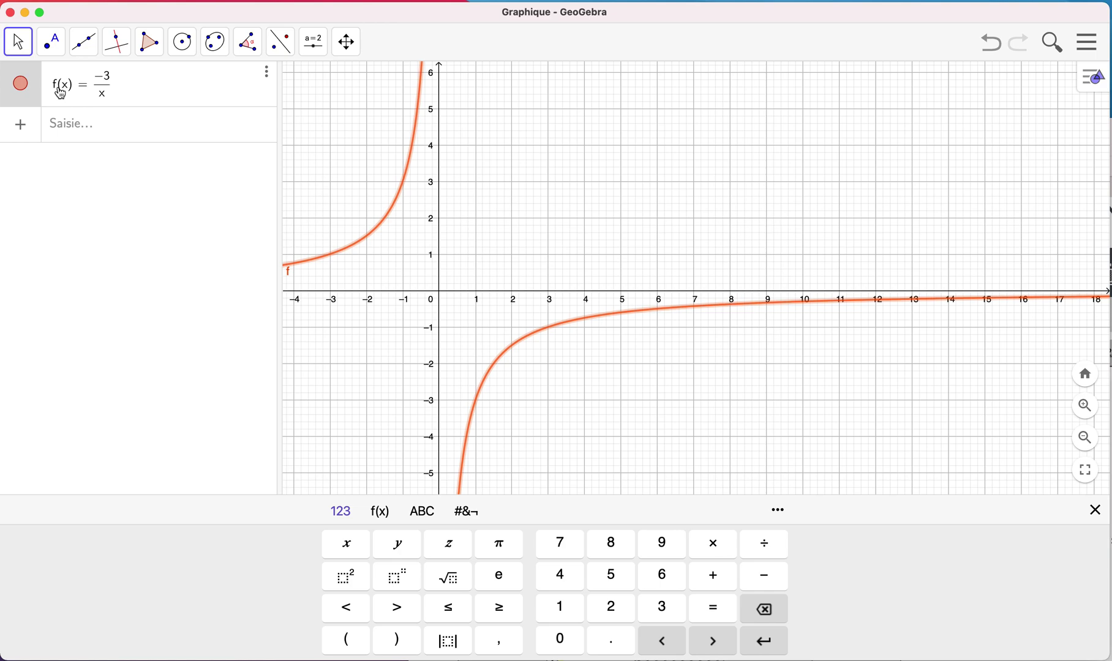
pyautogui.click(60, 92)
pyautogui.press('BackSpace')
pyautogui.write('g')
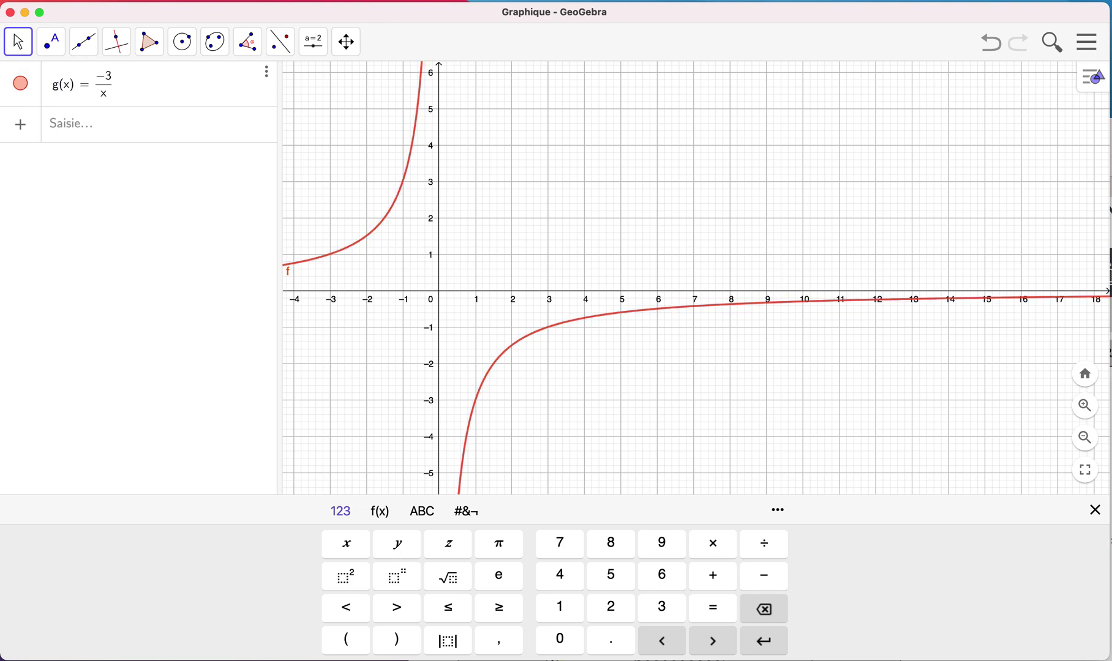
pyautogui.click(167, 90)
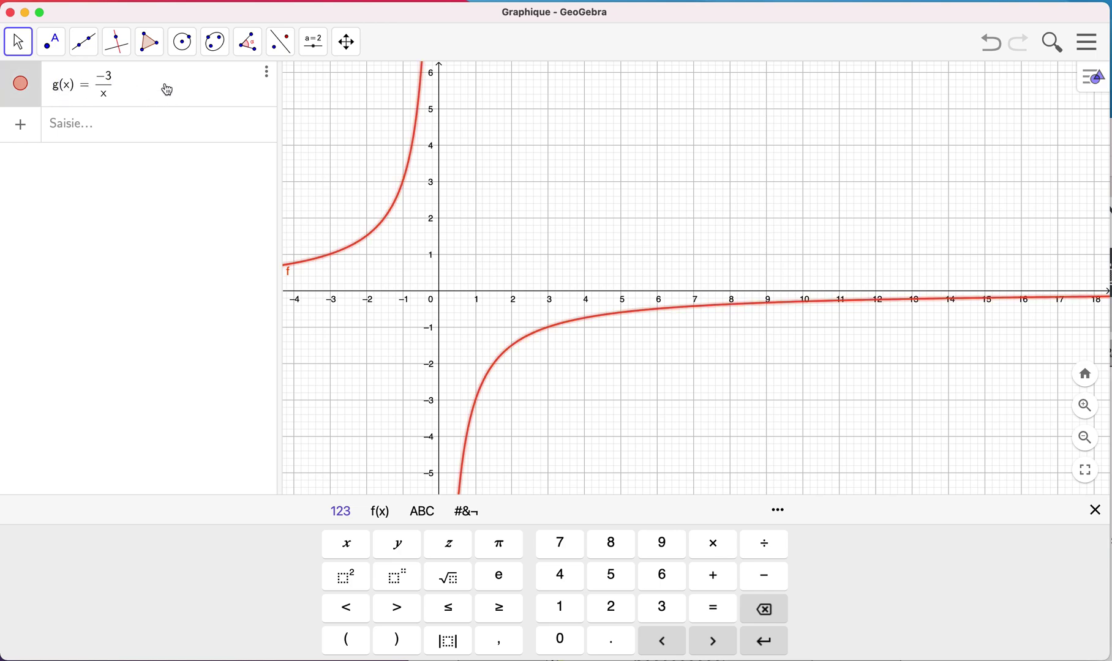
pyautogui.press('Return')
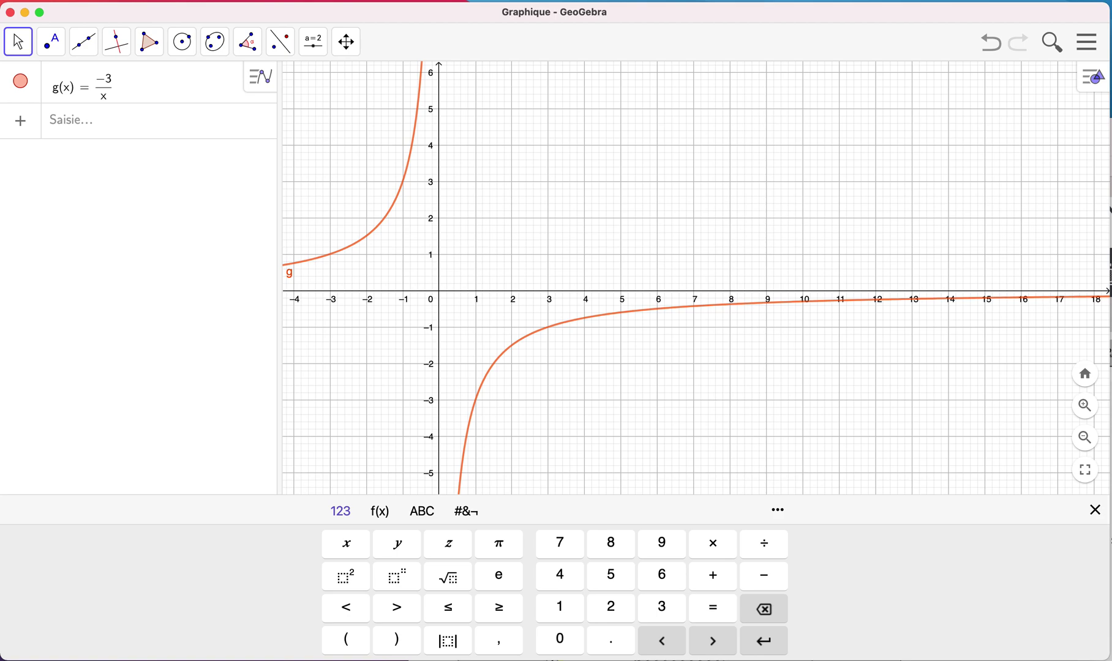
# Place a point on the curve of g at (-2, 1.5)
pyautogui.click(55, 49)
pyautogui.click(73, 90)
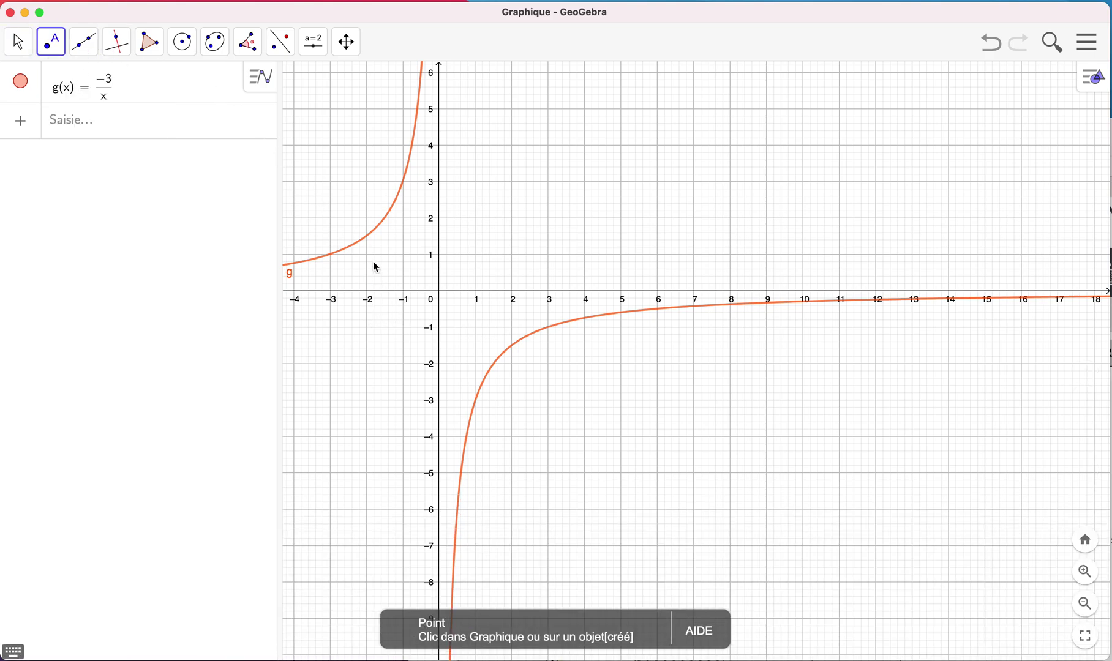
pyautogui.click(367, 239)
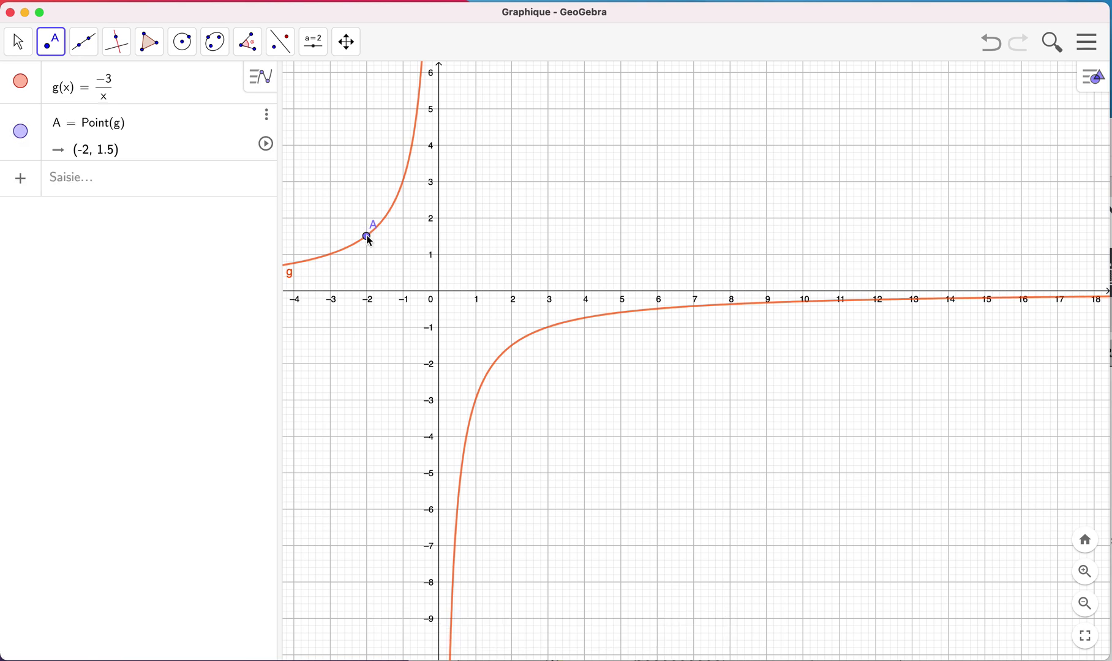
pyautogui.click(347, 43)
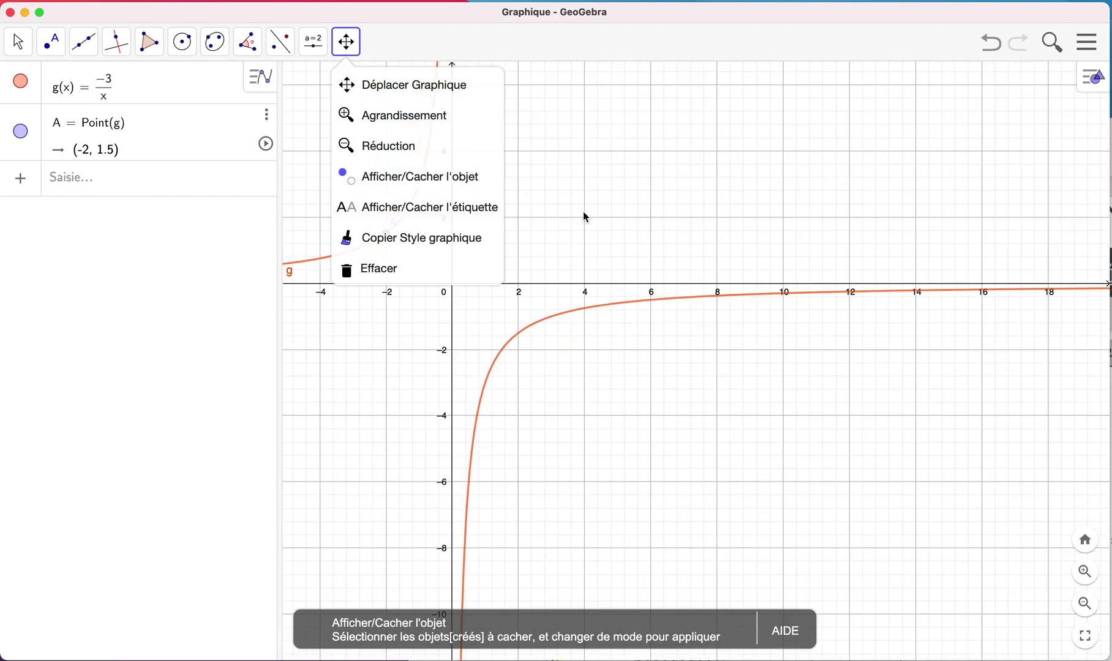
pyautogui.scroll(5, 584, 212)
pyautogui.scroll(1, 585, 217)
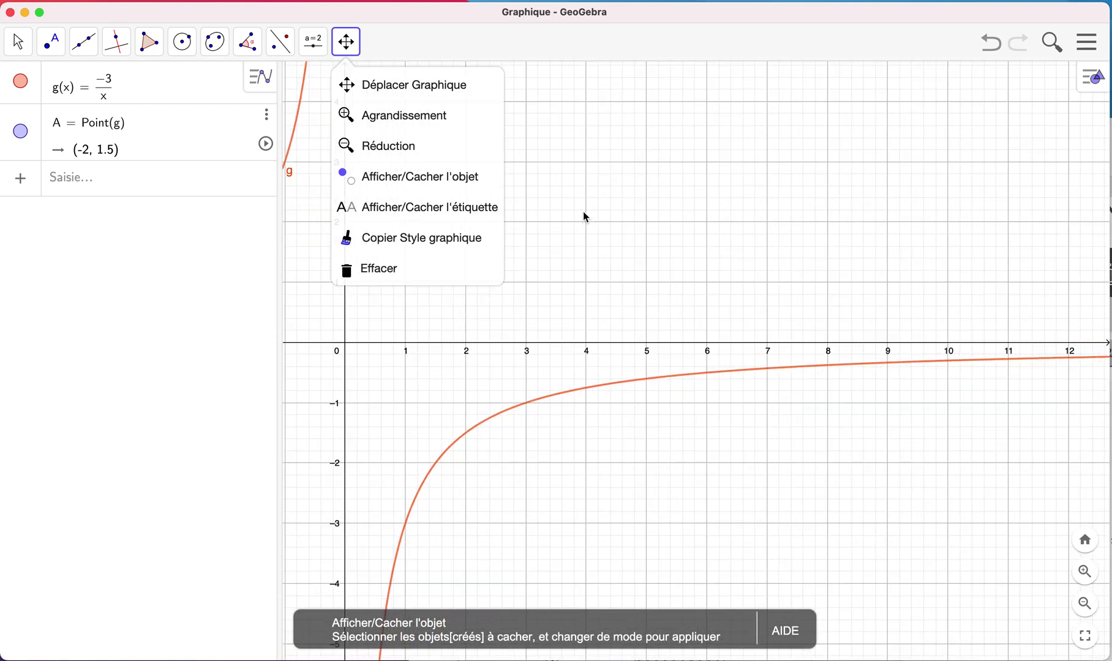
pyautogui.scroll(-4, 613, 219)
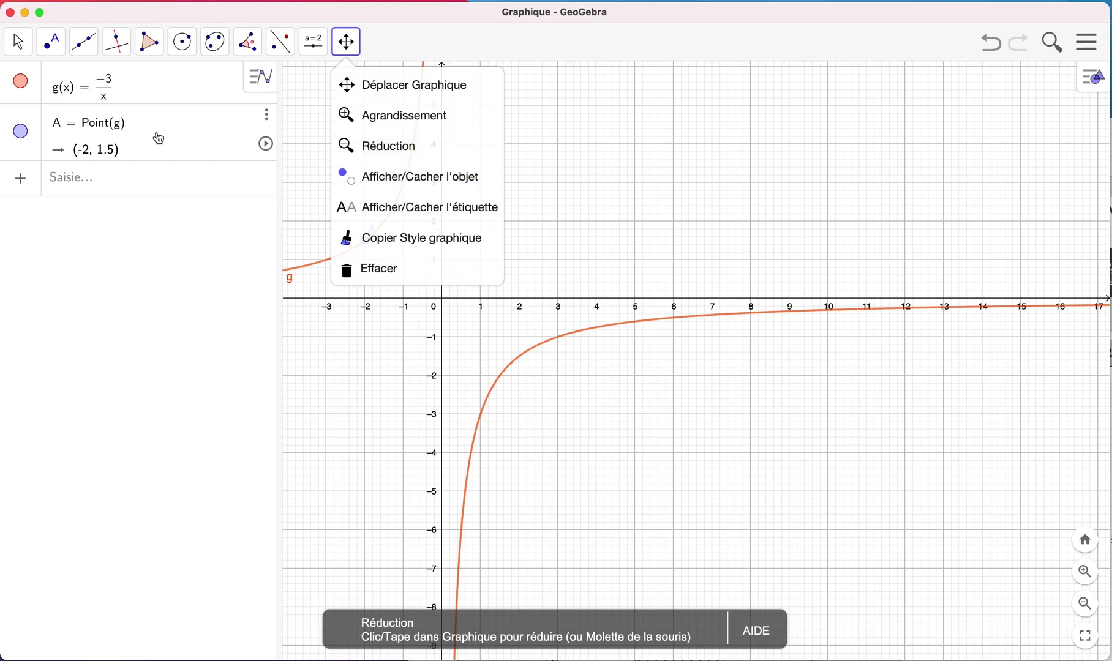
pyautogui.click(183, 144)
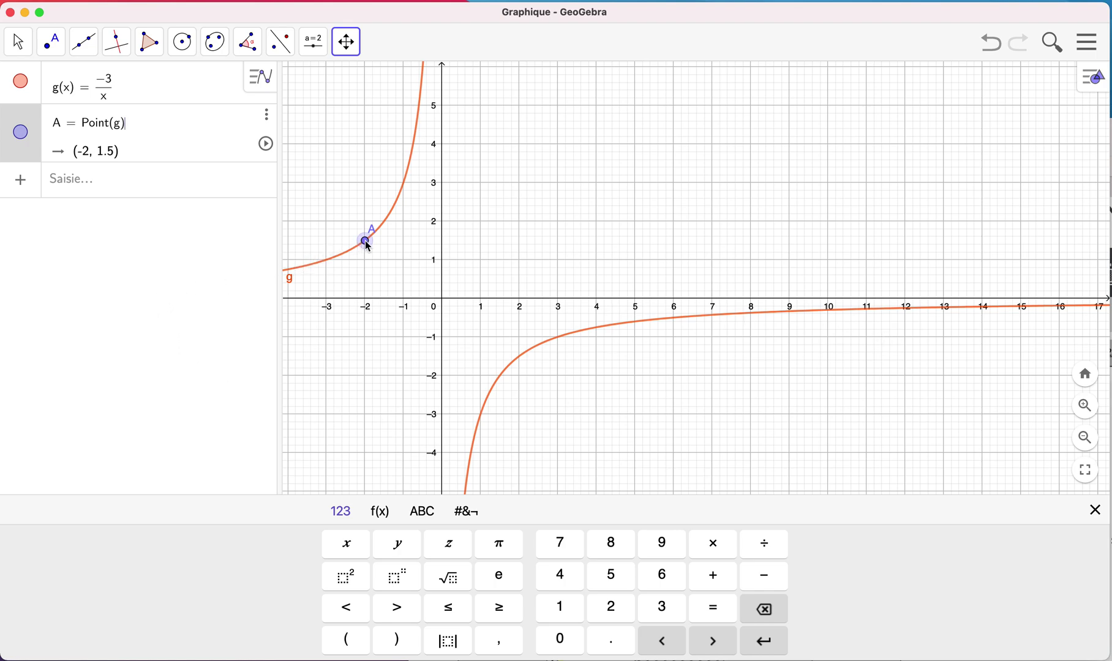
# Construct the tangent to g at point A with the Tangente(<Point>, <Fonction>) command
pyautogui.click(99, 187)
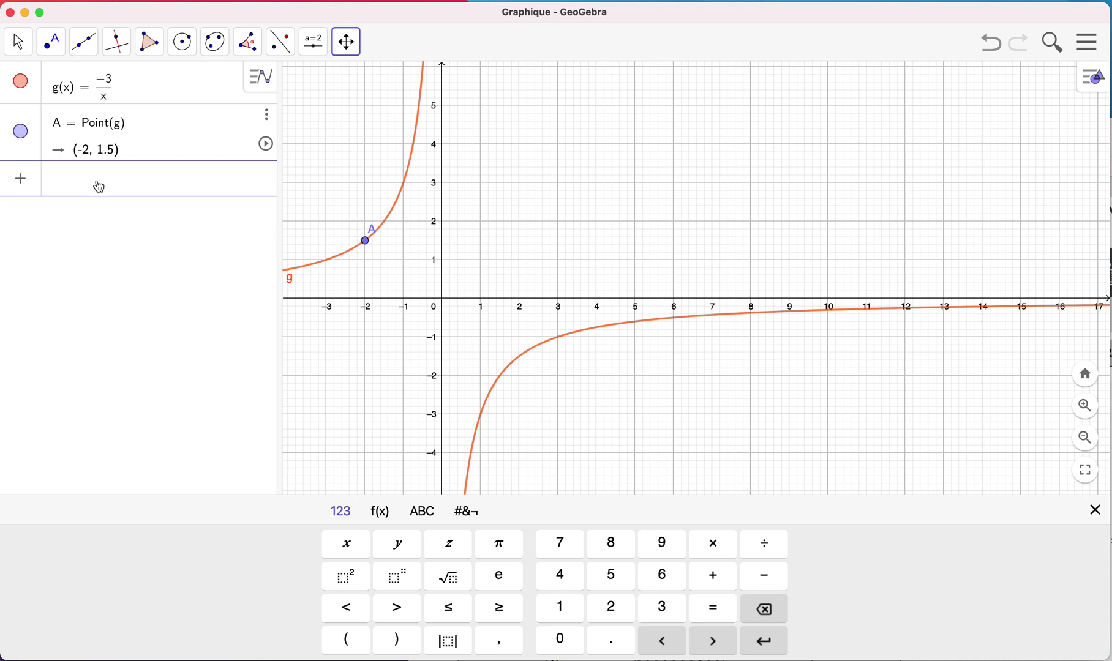
pyautogui.write('tan')
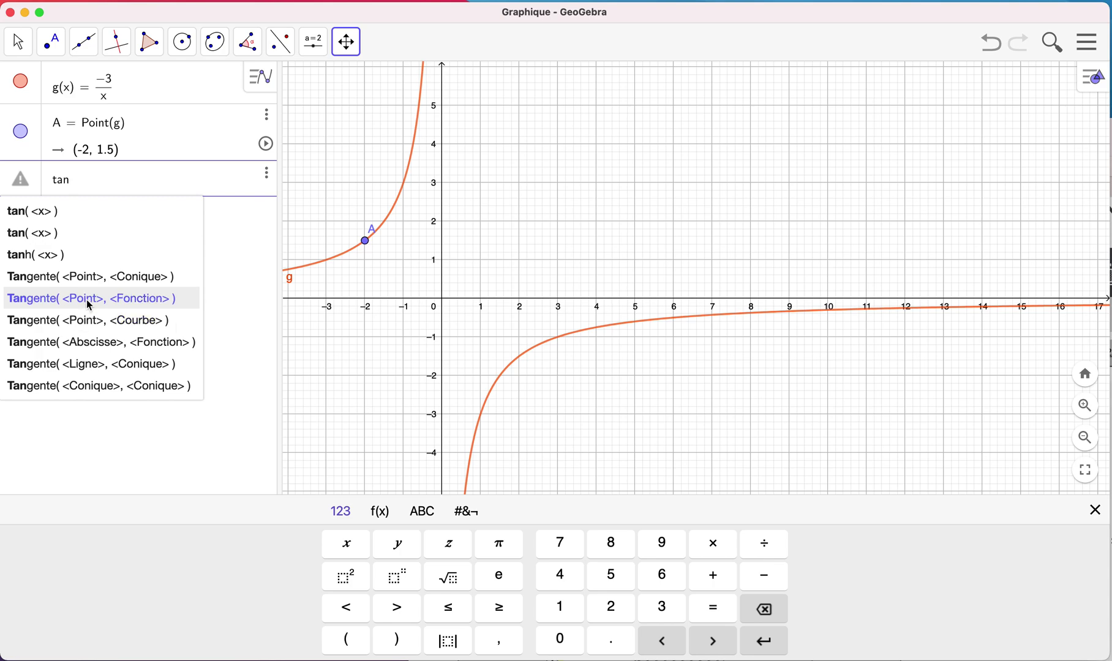
pyautogui.click(132, 298)
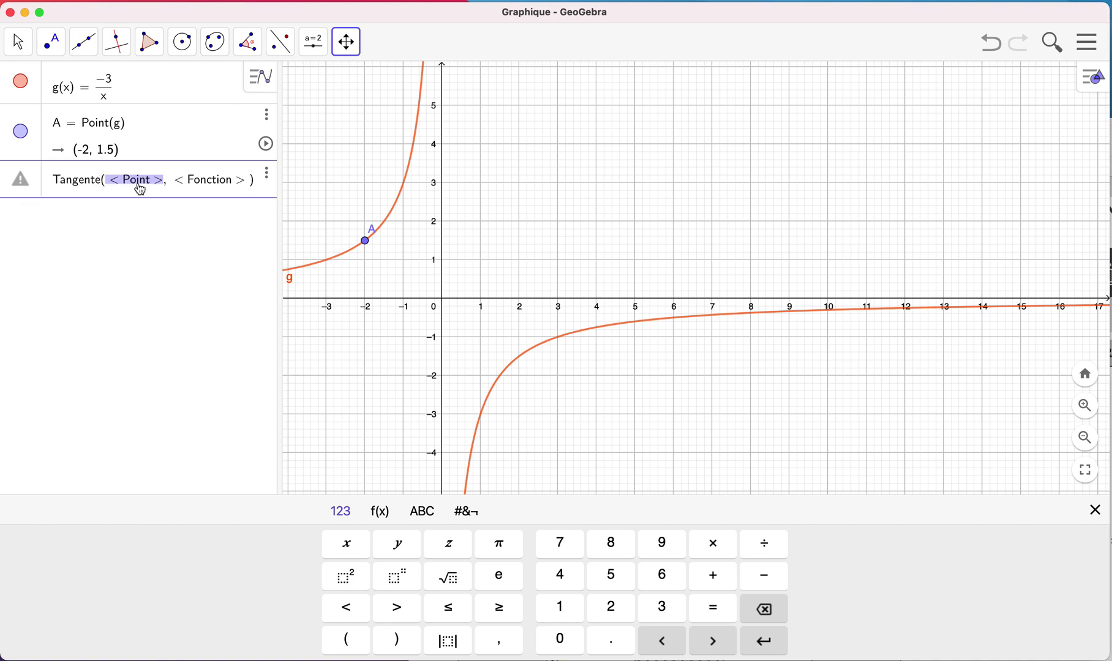
pyautogui.write('A')
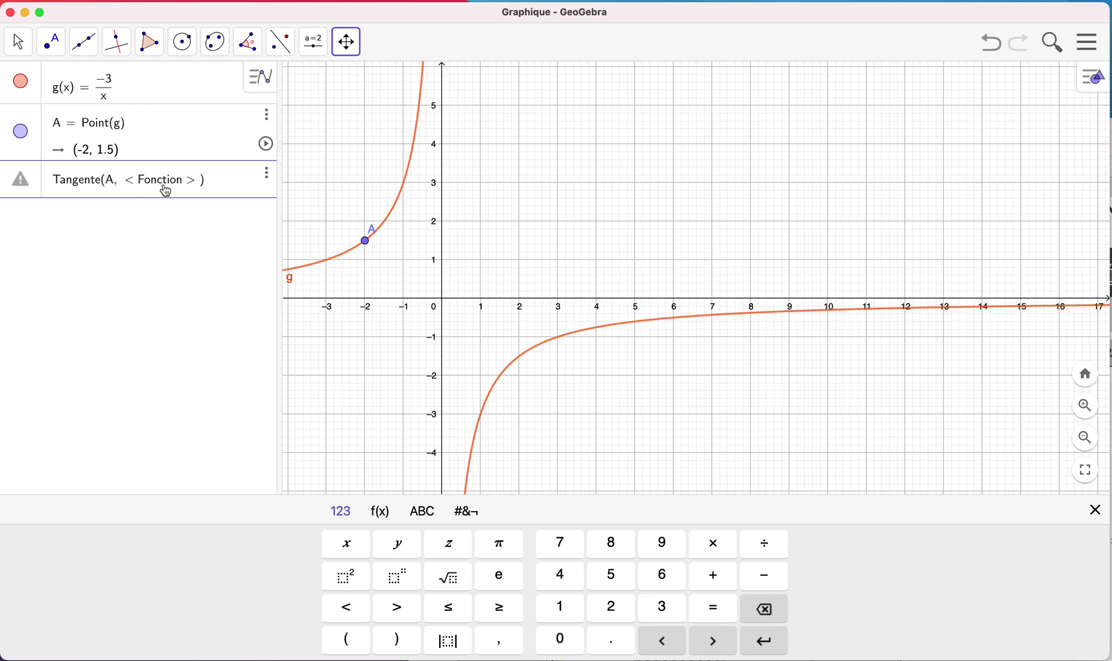
pyautogui.moveTo(195, 189); pyautogui.dragTo(128, 191)
pyautogui.write('g')
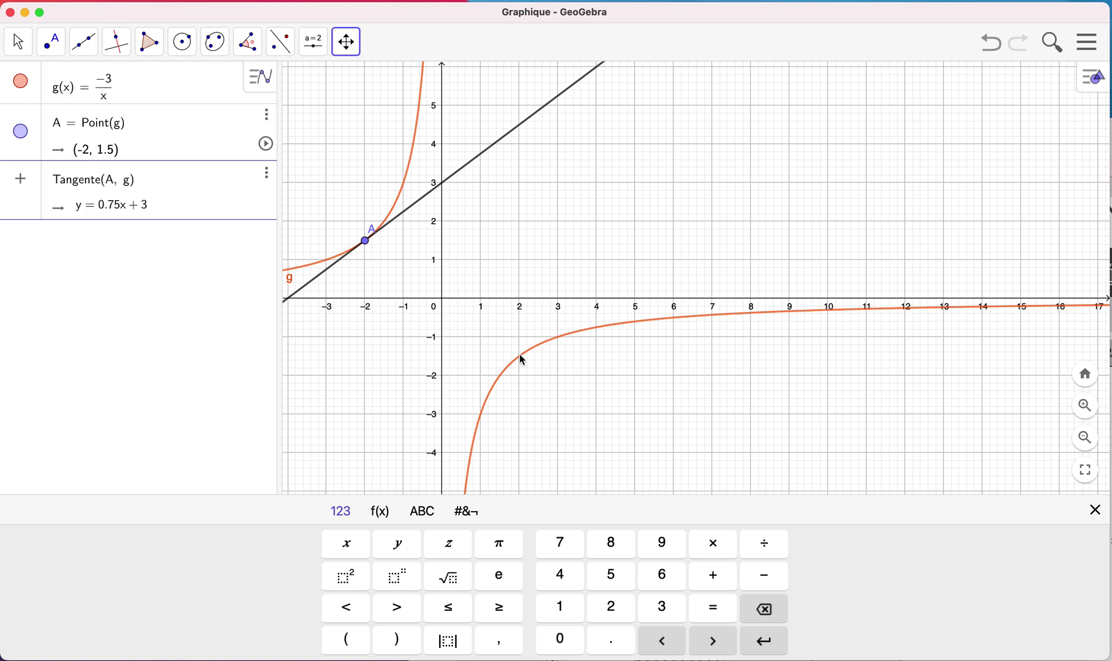
# Place a second point on the lower branch of g and adjust its position to (2, -1.5)
pyautogui.click(55, 53)
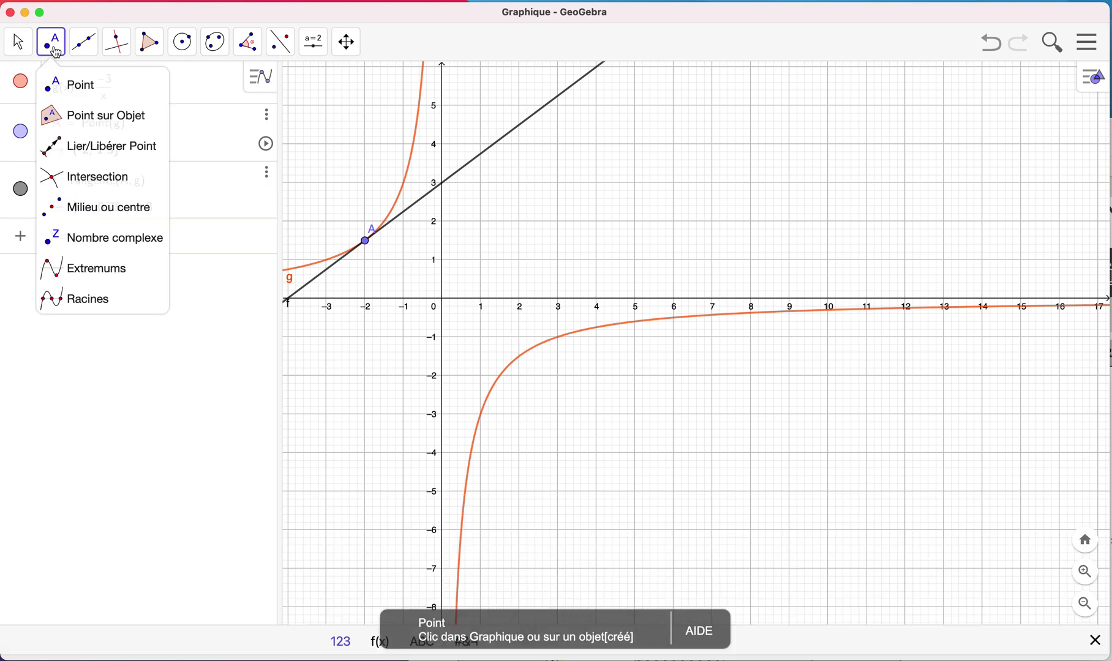
pyautogui.click(69, 89)
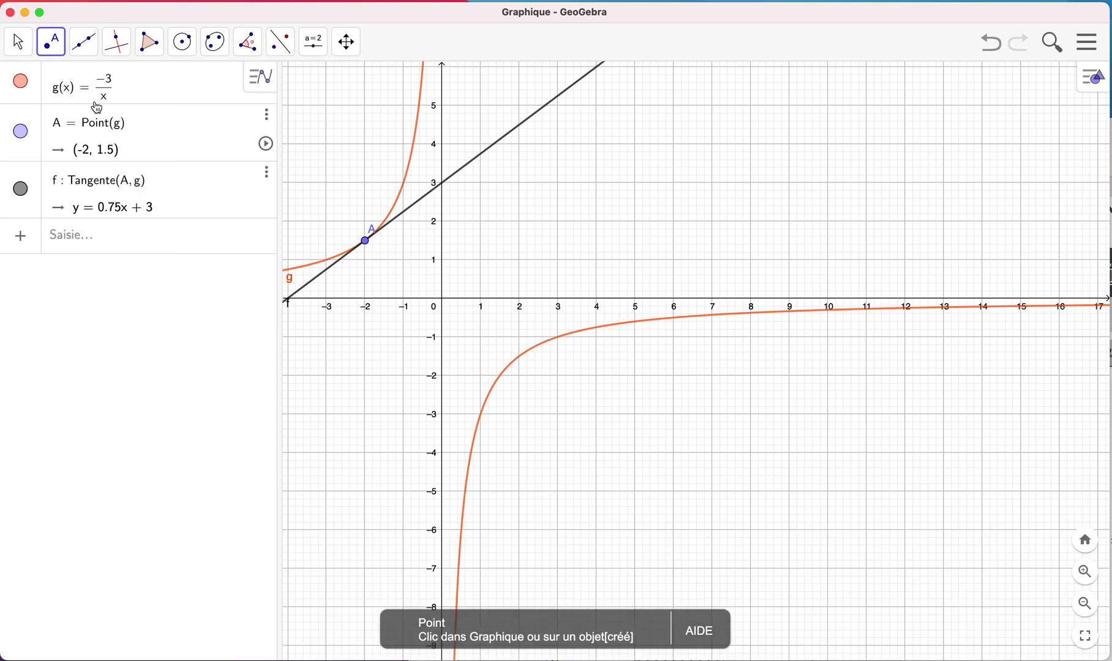
pyautogui.click(520, 355)
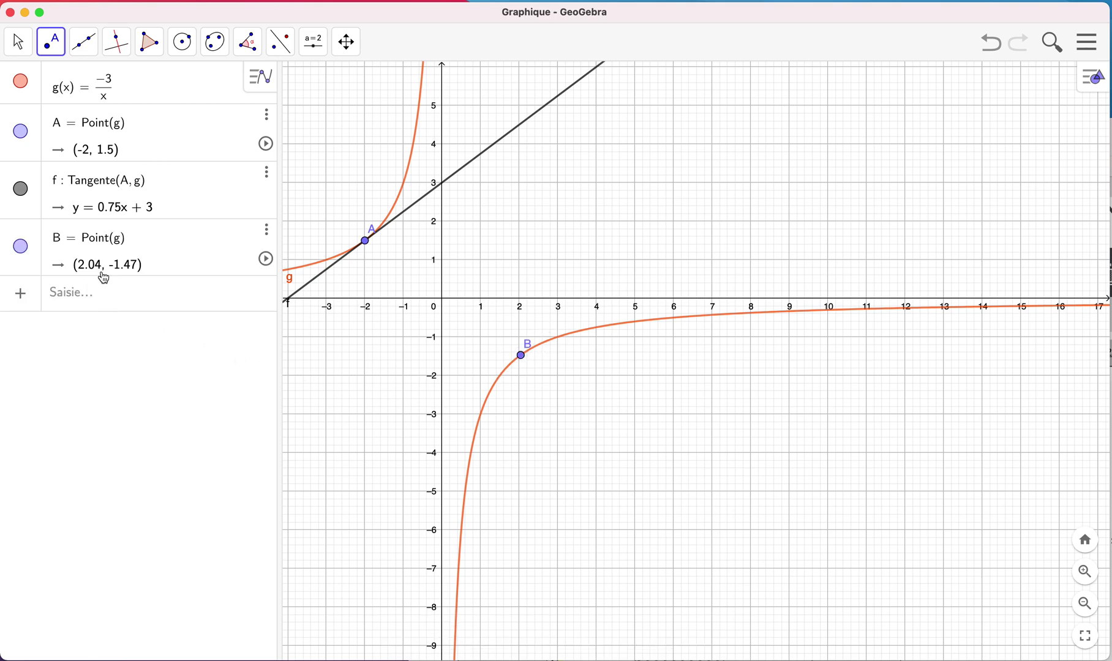
pyautogui.scroll(-1, 526, 269)
pyautogui.scroll(4, 524, 264)
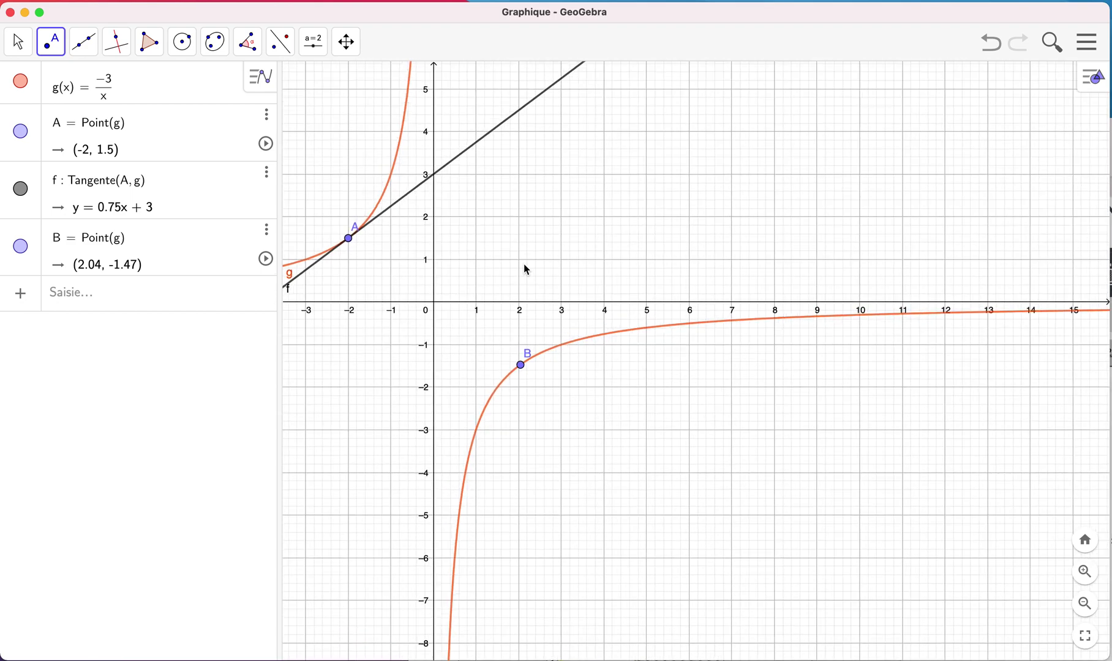
pyautogui.scroll(2, 526, 270)
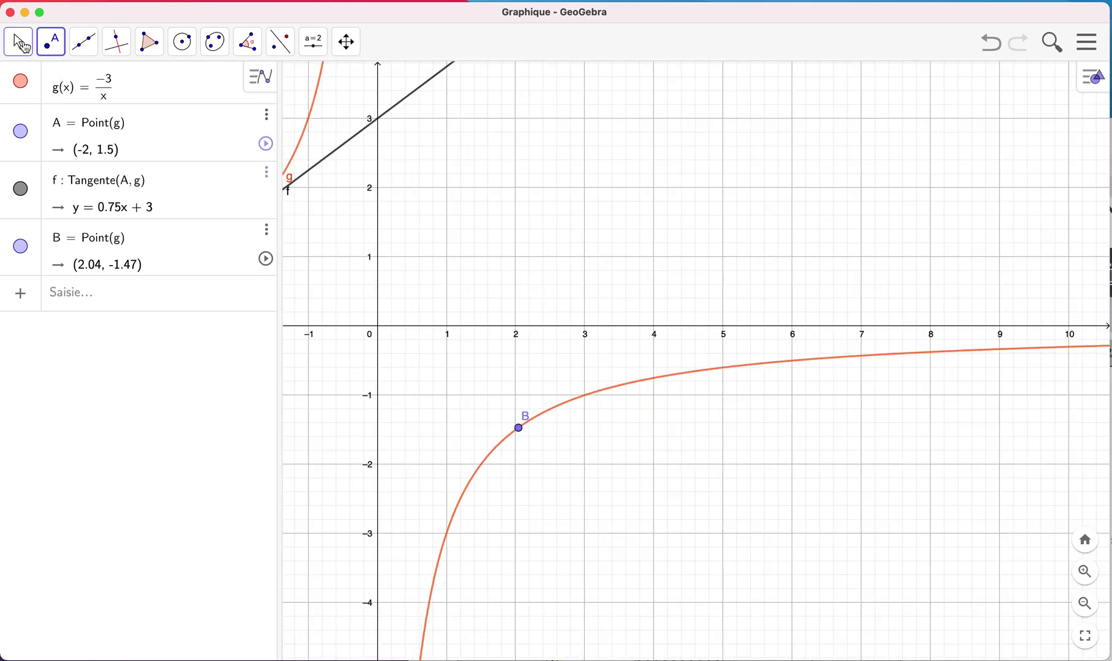
pyautogui.click(20, 43)
pyautogui.moveTo(518, 429); pyautogui.dragTo(518, 436)
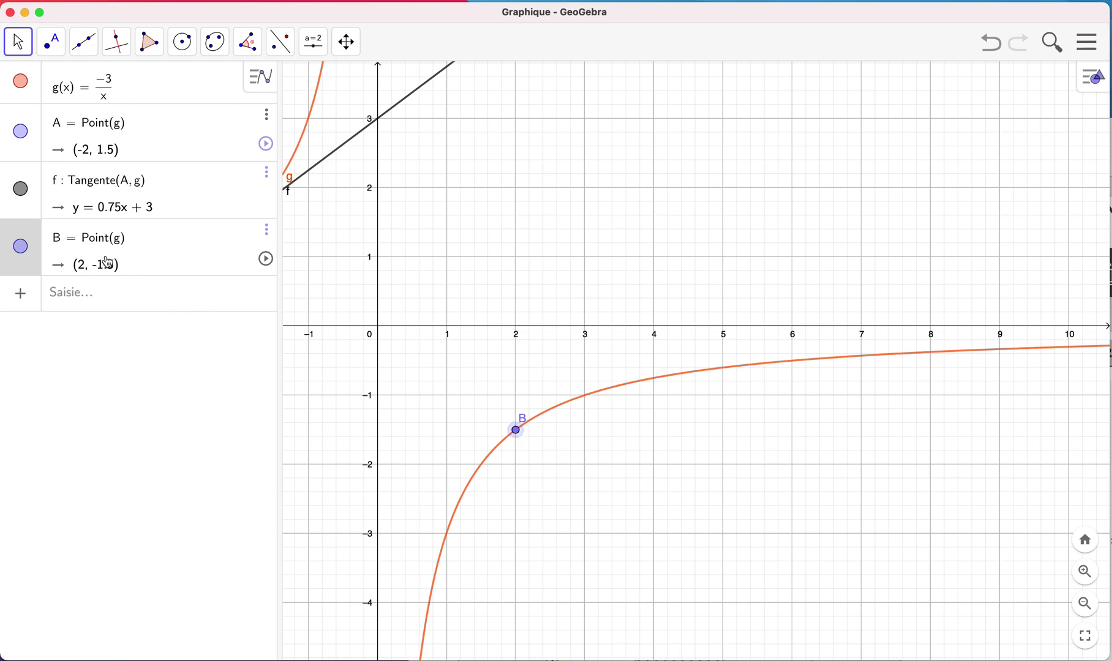
# Construct the tangent to g at point B with the Tangente(<Point>, <Fonction>) command
pyautogui.click(106, 297)
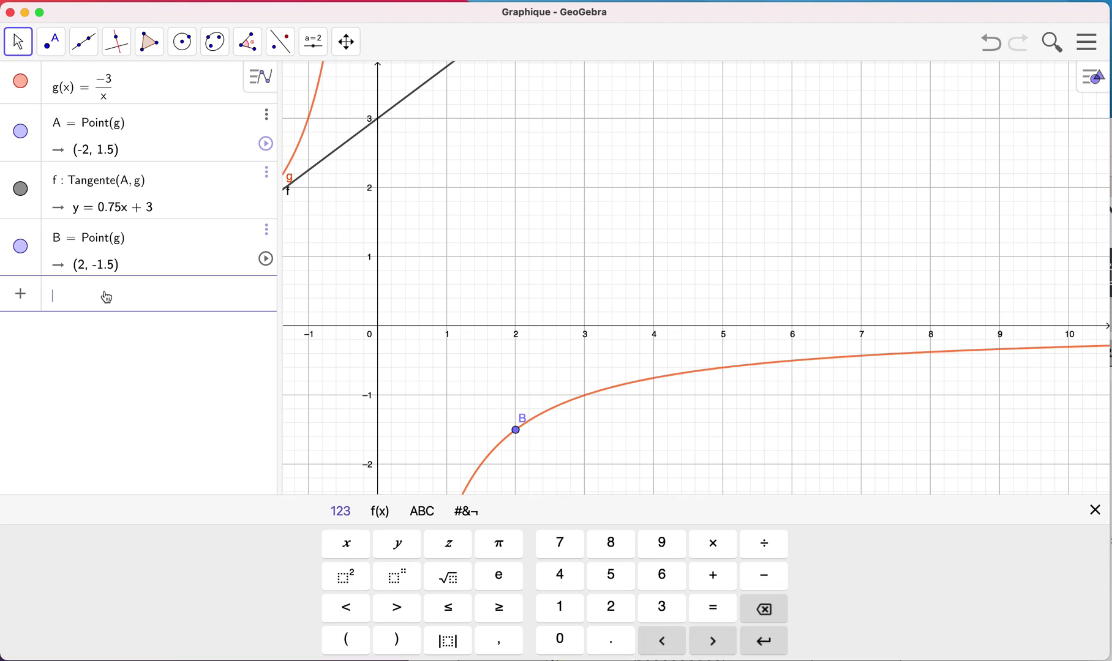
pyautogui.write('tan')
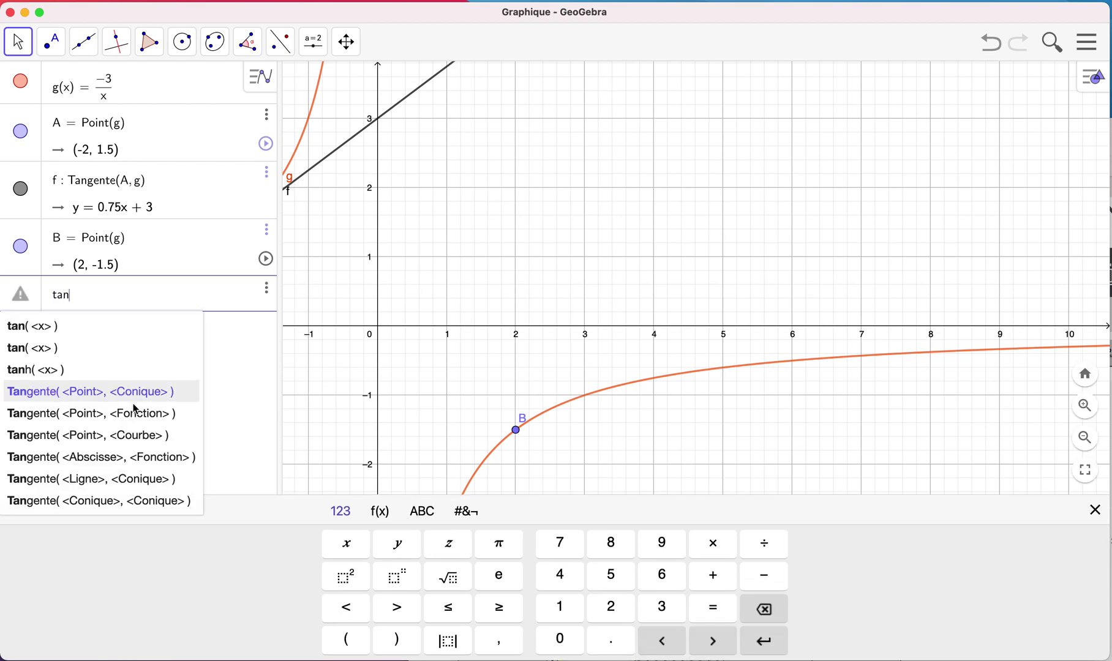
pyautogui.click(129, 416)
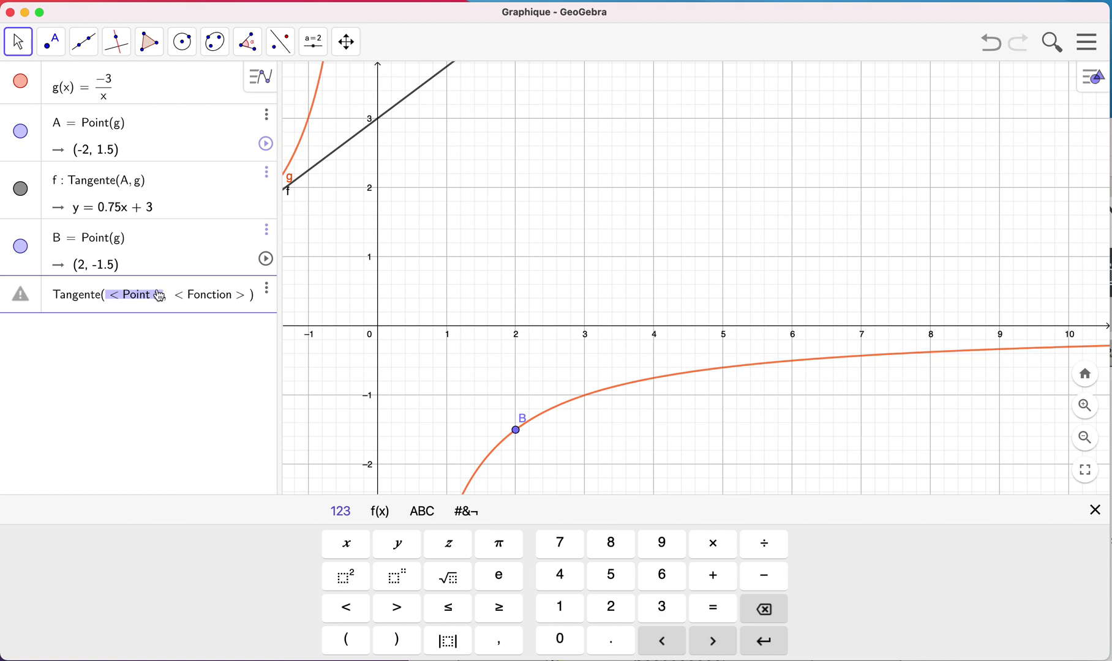
pyautogui.write('B')
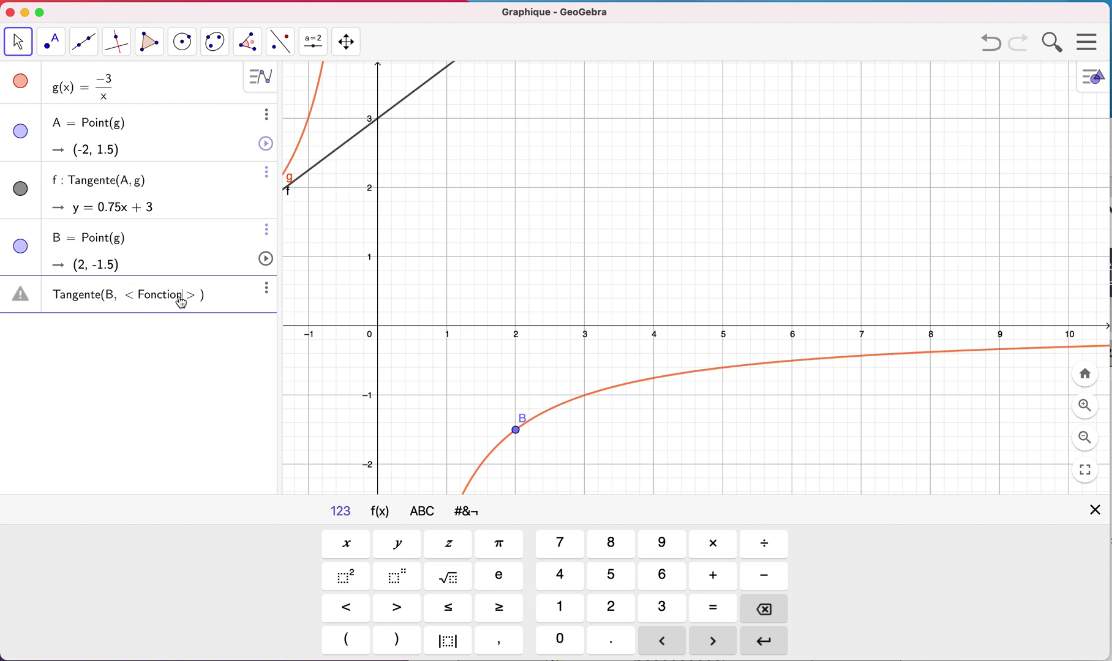
pyautogui.moveTo(192, 303); pyautogui.dragTo(129, 300)
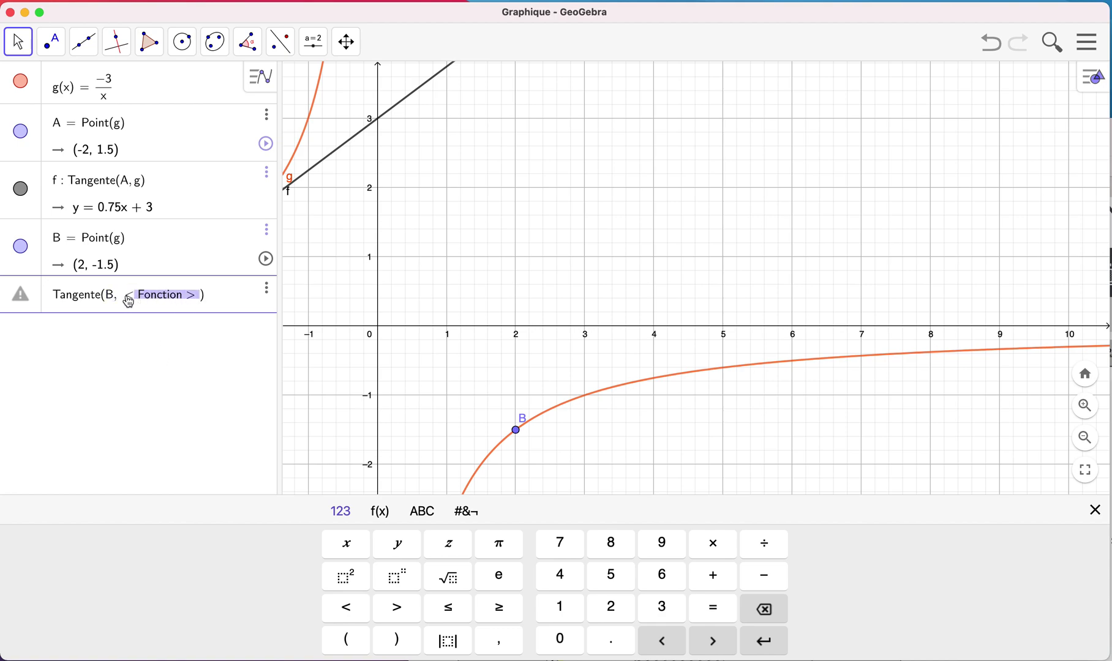
pyautogui.write('g')
pyautogui.press('Return')
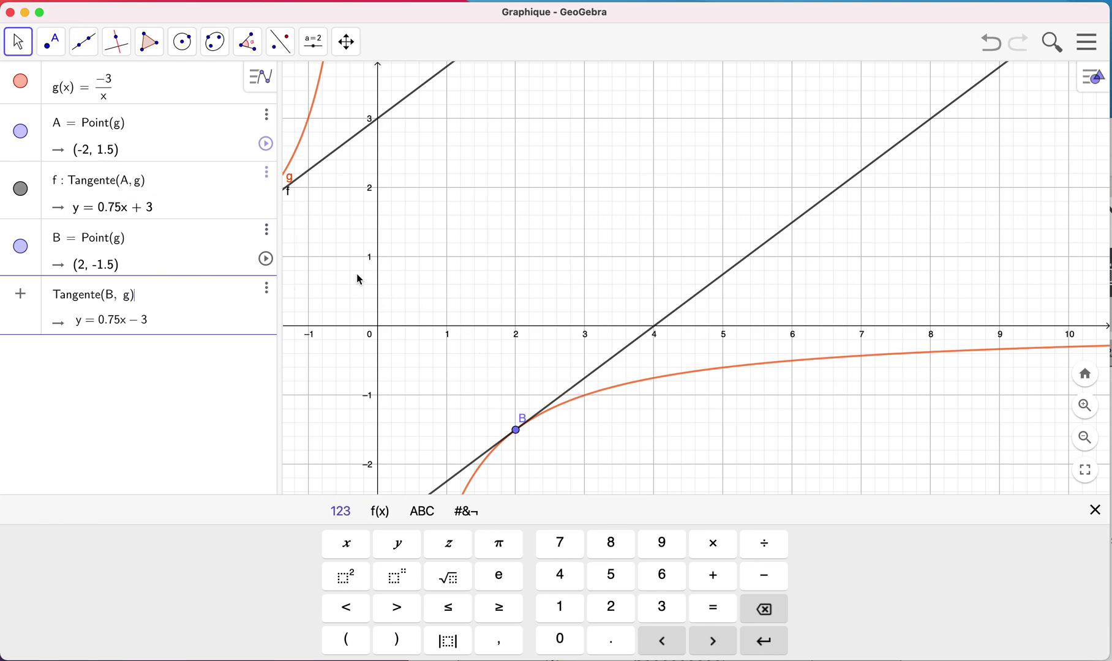
pyautogui.scroll(-3, 508, 270)
pyautogui.scroll(-5, 509, 272)
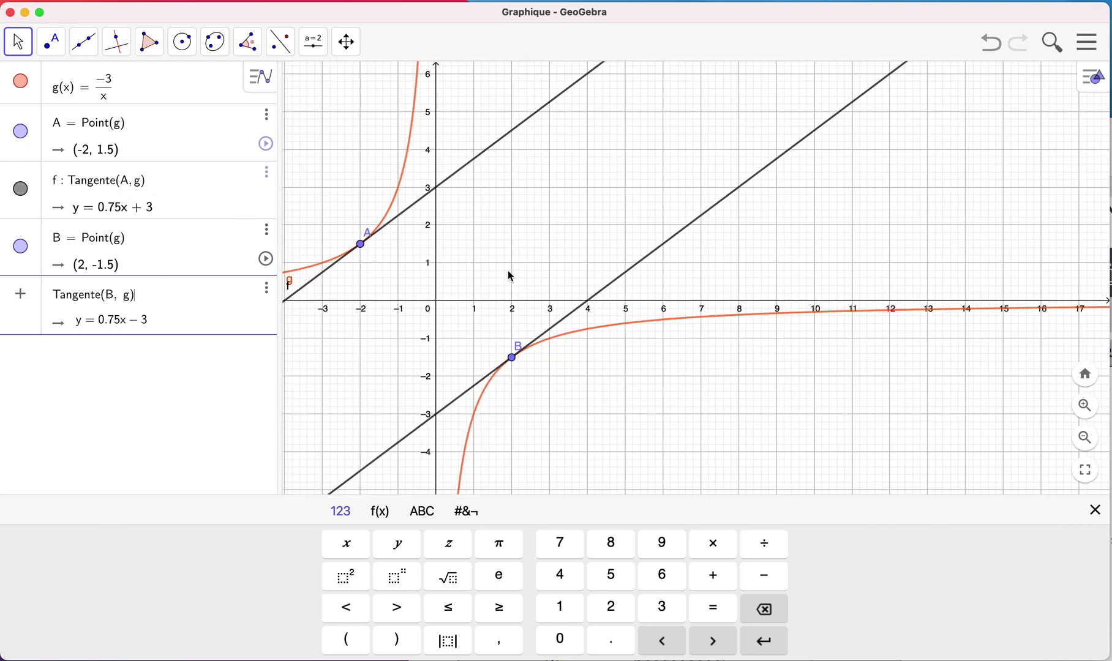
pyautogui.scroll(-3, 510, 272)
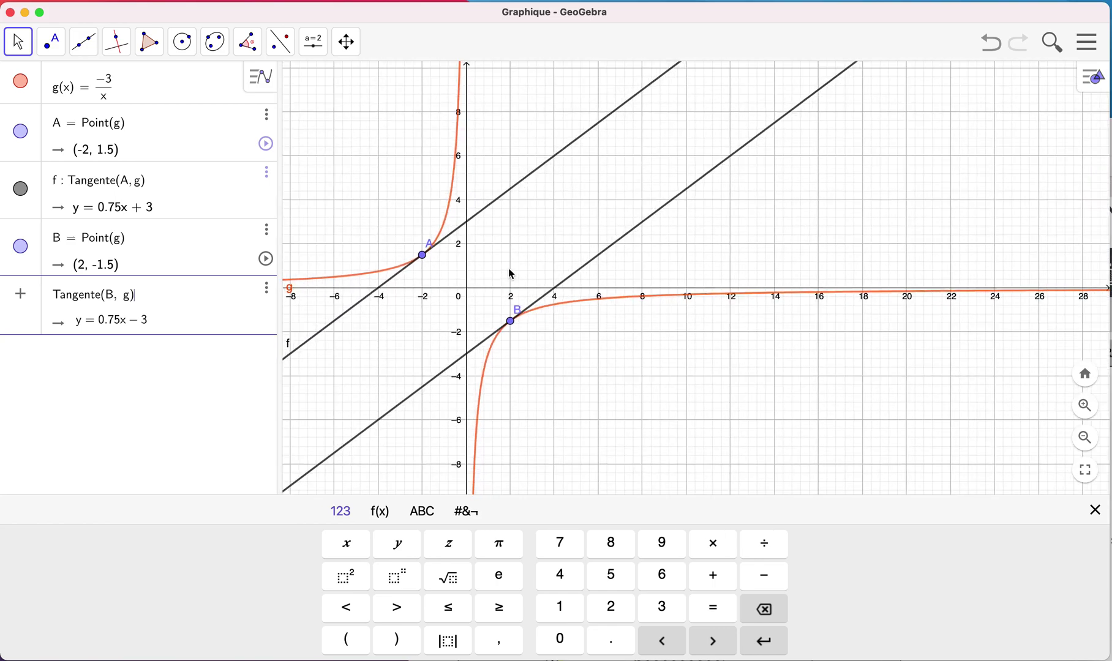
# Move point A along the upper branch of g to (-4, 0.75) so that its tangent follows
pyautogui.scroll(3, 510, 272)
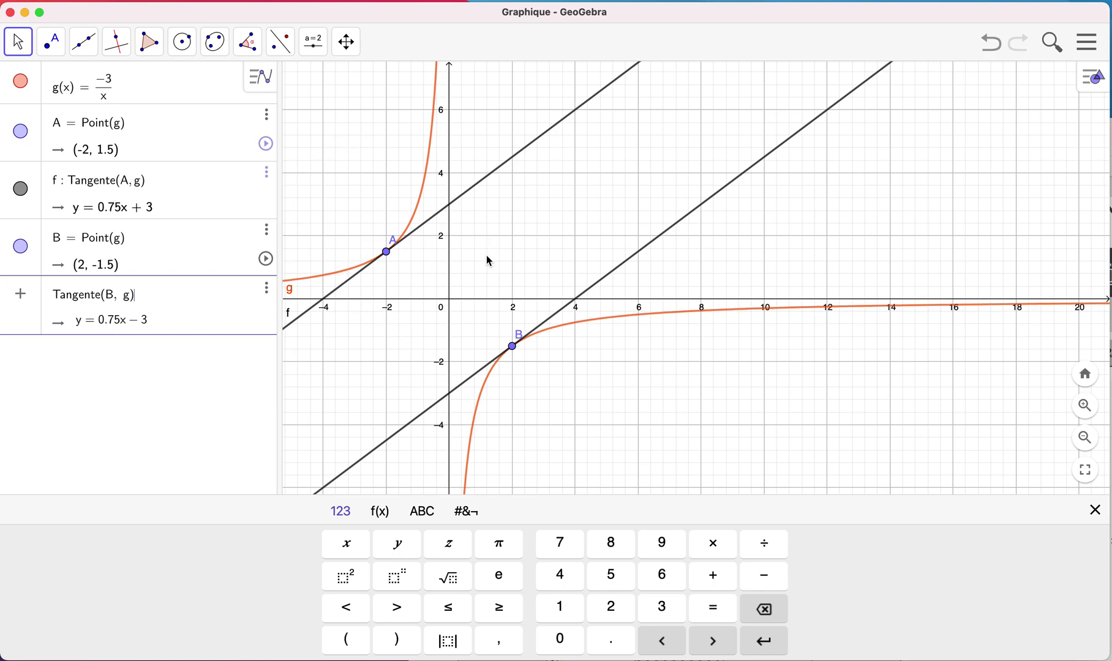
pyautogui.click(346, 42)
pyautogui.moveTo(549, 218); pyautogui.dragTo(786, 276)
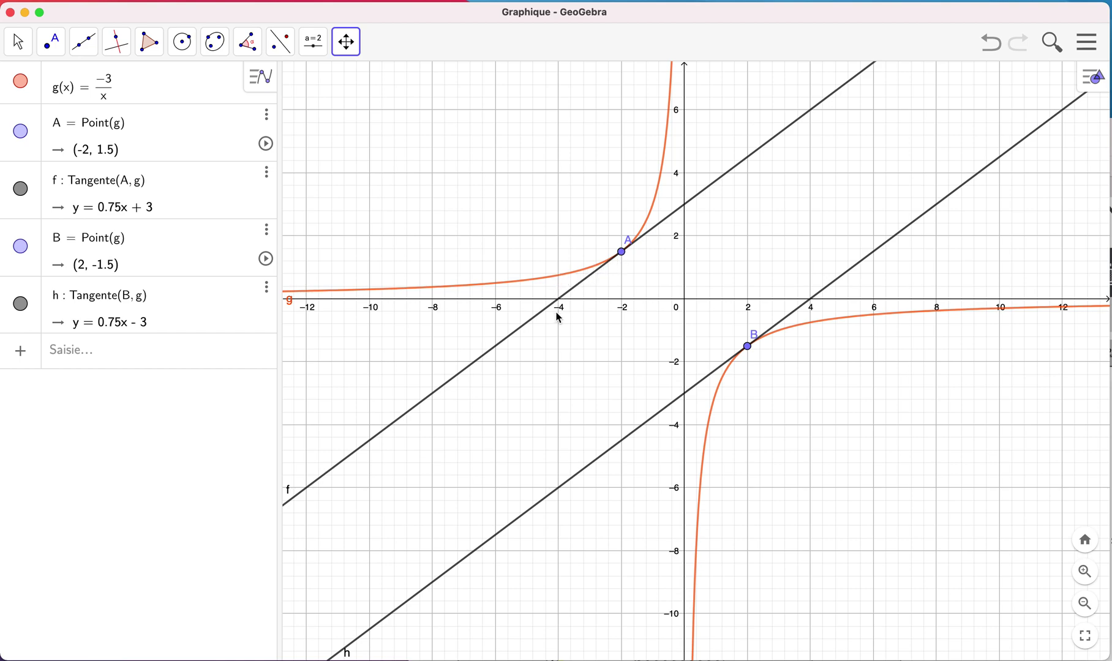
pyautogui.click(19, 42)
pyautogui.click(51, 41)
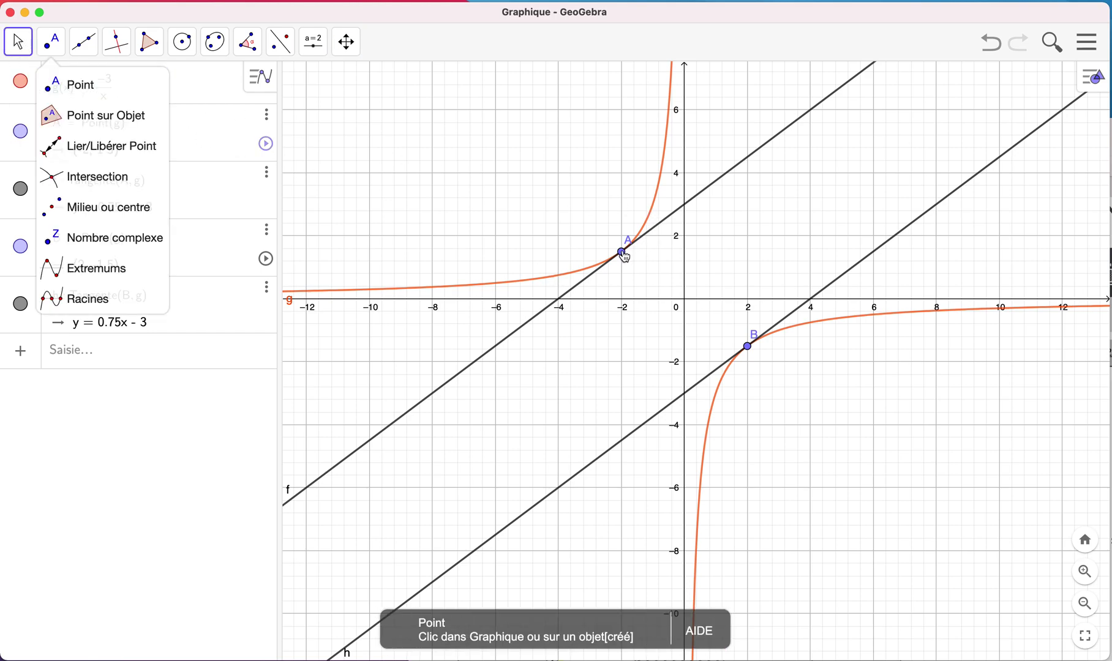
pyautogui.moveTo(623, 256); pyautogui.dragTo(559, 279)
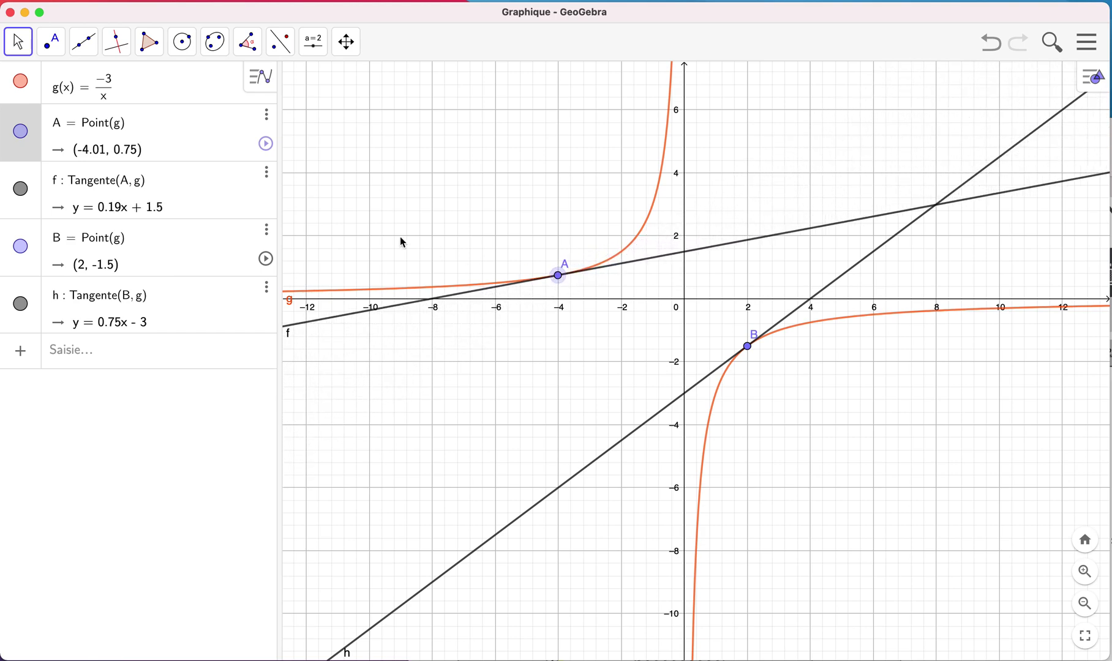
pyautogui.moveTo(562, 279); pyautogui.dragTo(561, 280)
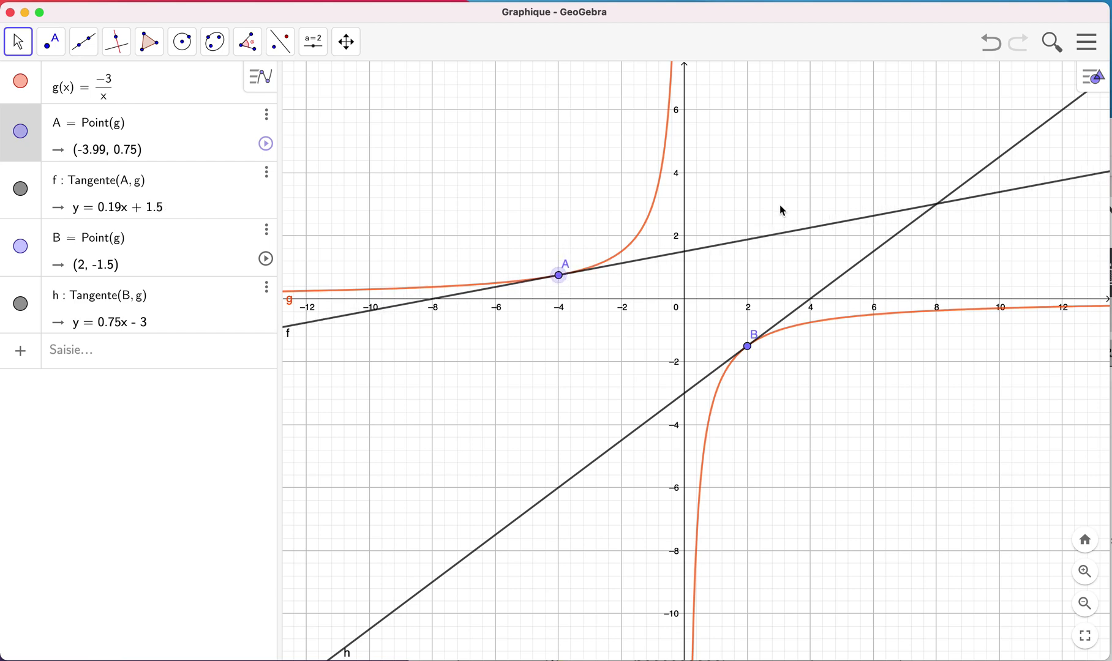
pyautogui.scroll(4, 780, 204)
pyautogui.scroll(2, 779, 205)
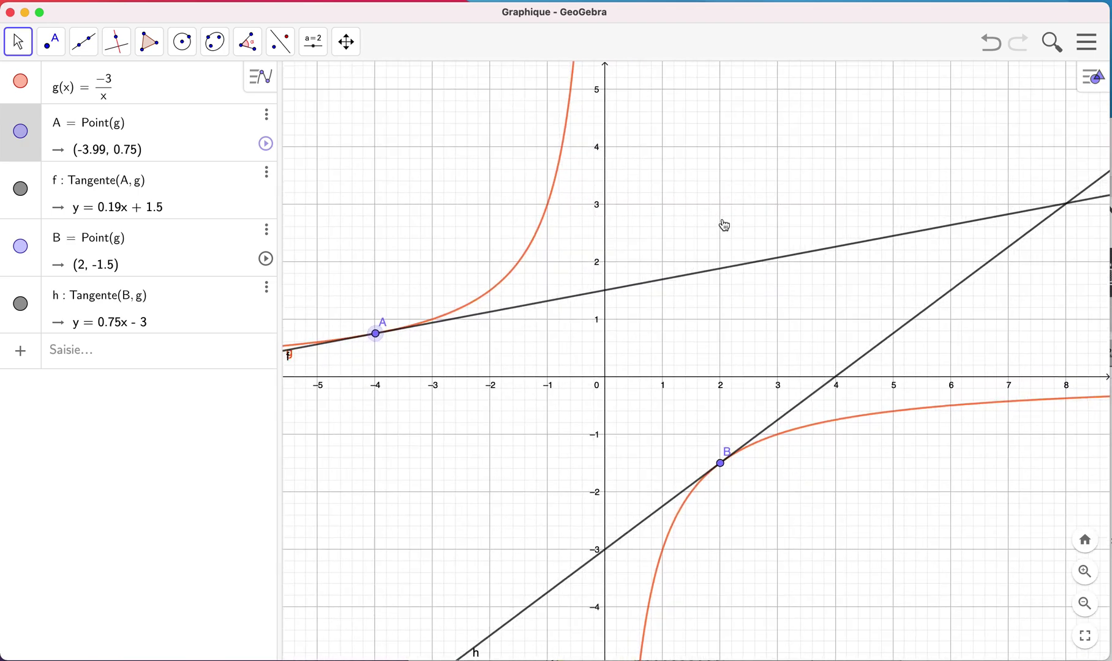
pyautogui.hscroll(-5, 714, 226)
pyautogui.moveTo(527, 332); pyautogui.dragTo(524, 335)
pyautogui.scroll(2, 545, 281)
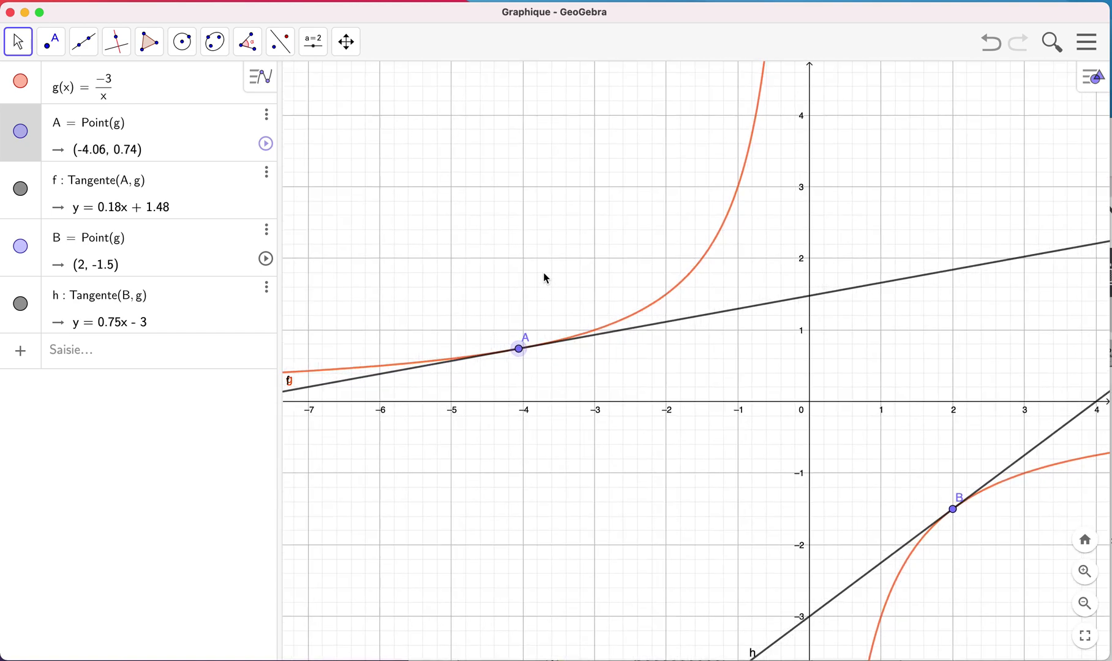
pyautogui.moveTo(521, 349); pyautogui.dragTo(525, 351)
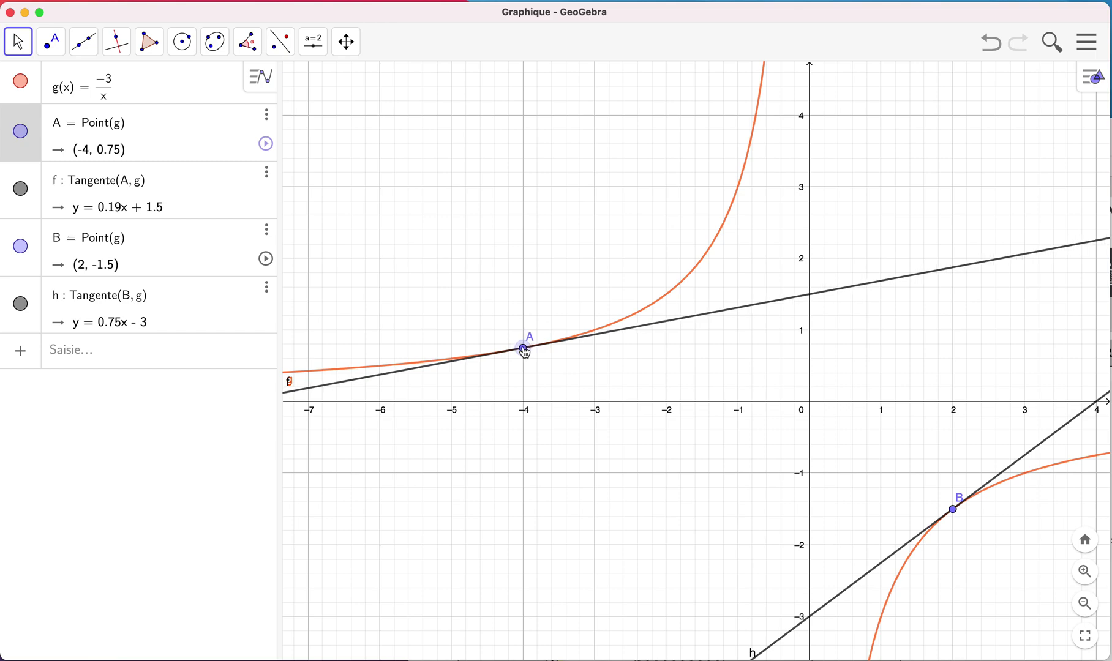